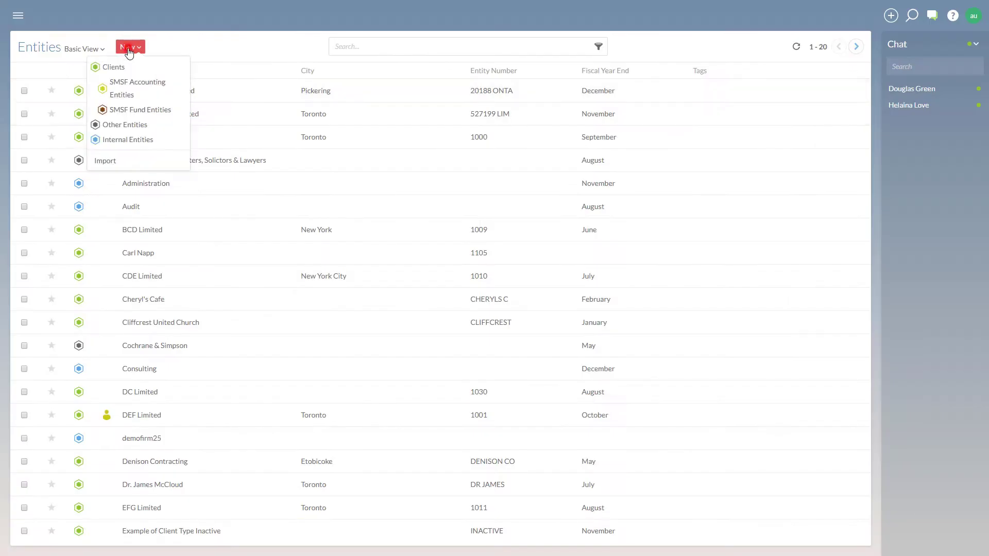
Step: Save a new Individual client numbered 1101 with the client's email, allowing collaboration and adding content
click(115, 68)
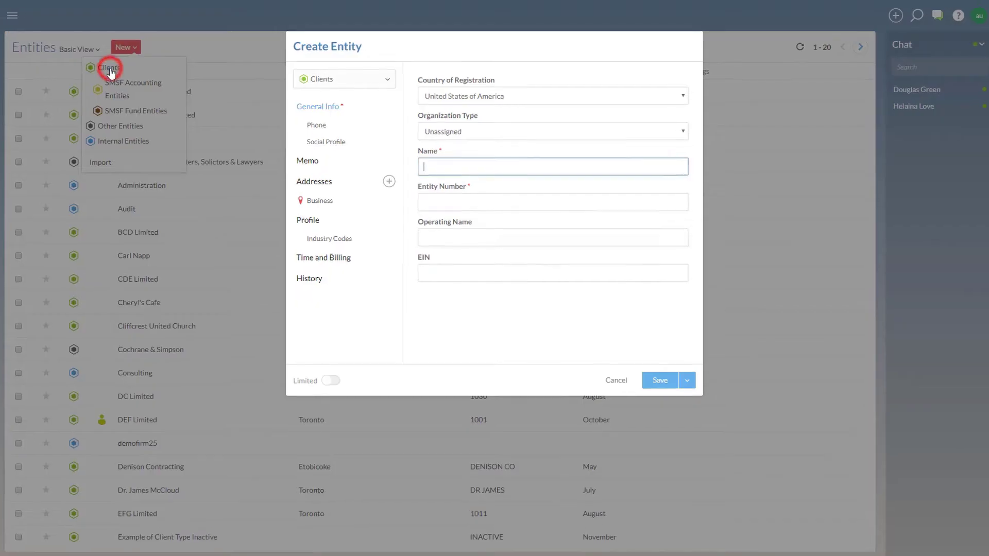
click(496, 166)
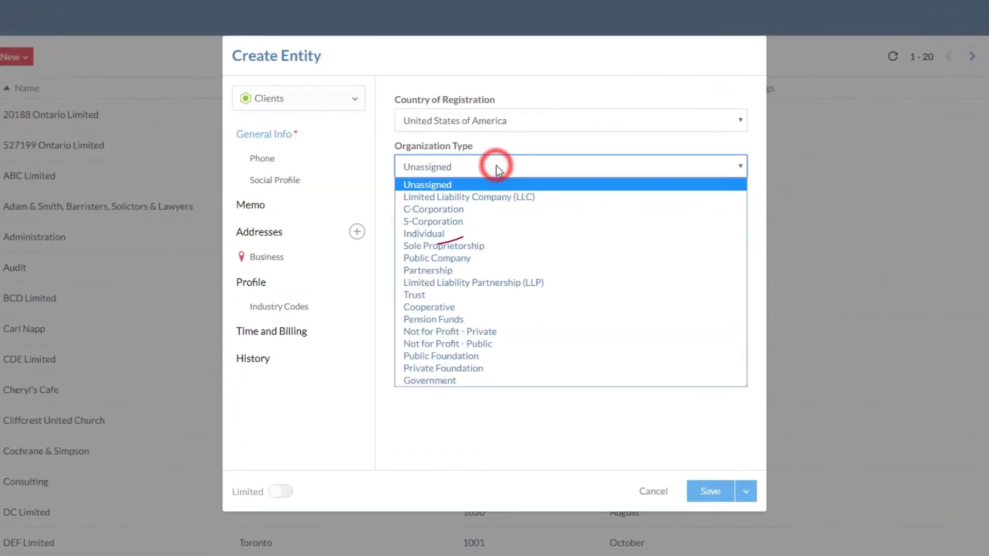
click(443, 234)
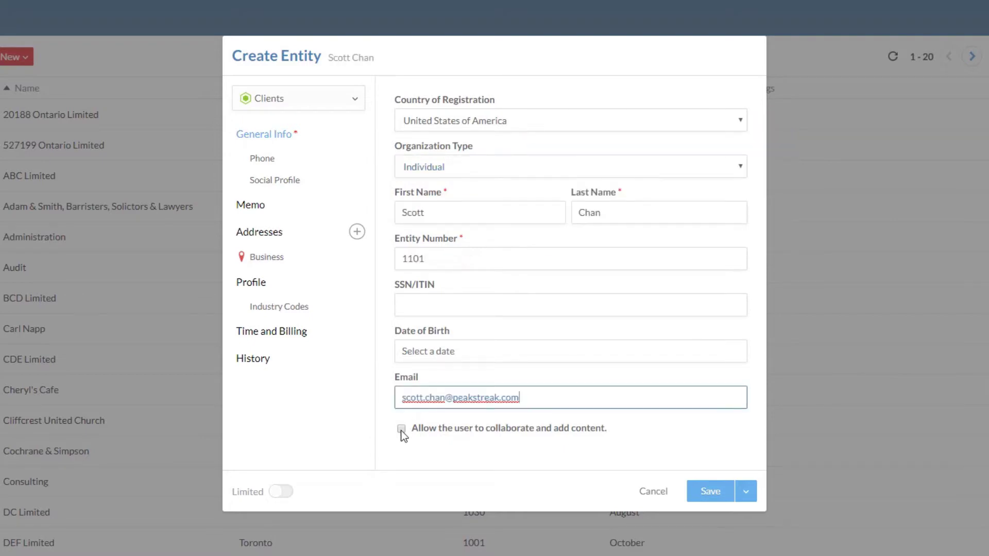
click(402, 430)
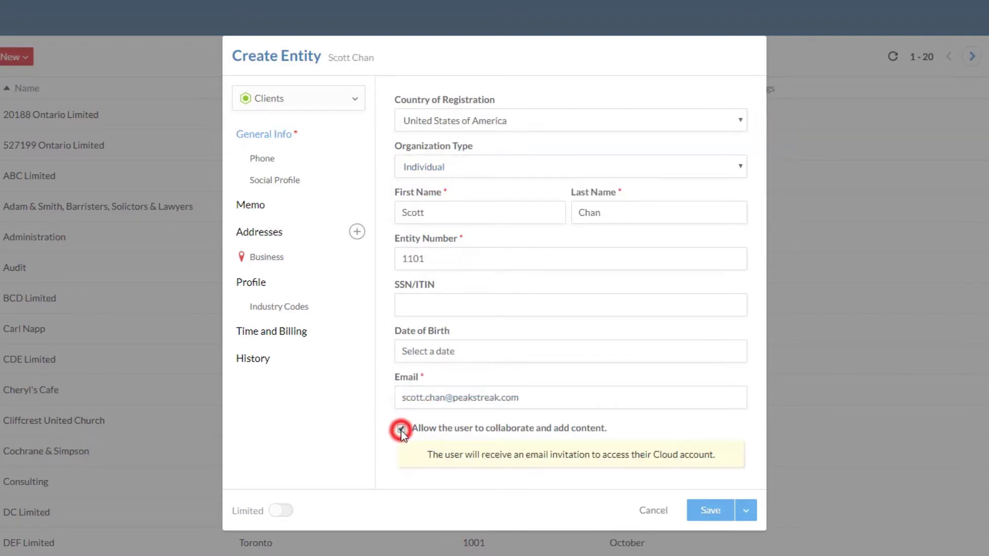
click(720, 506)
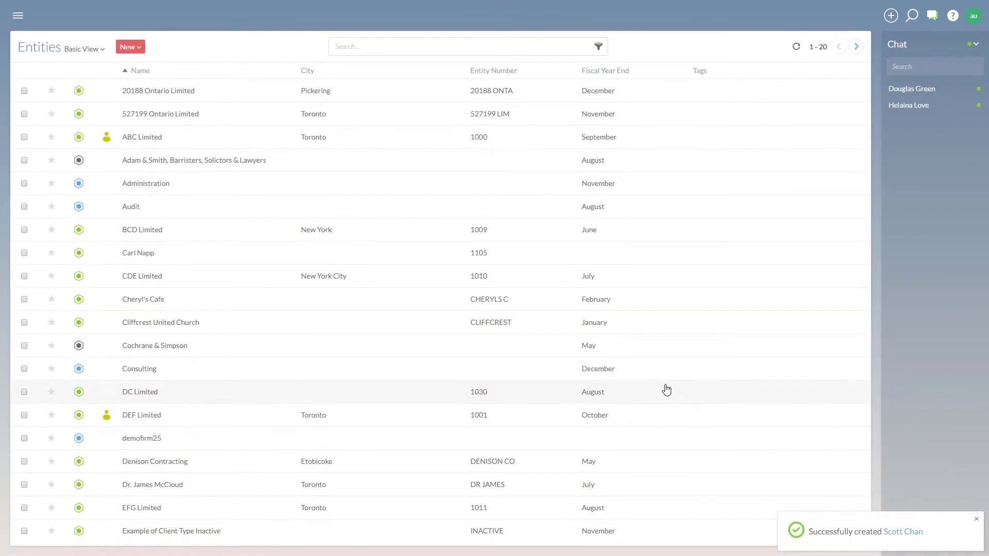
Step: Open the new client's entity page, then show a President contact's details in the Contacts list
click(910, 533)
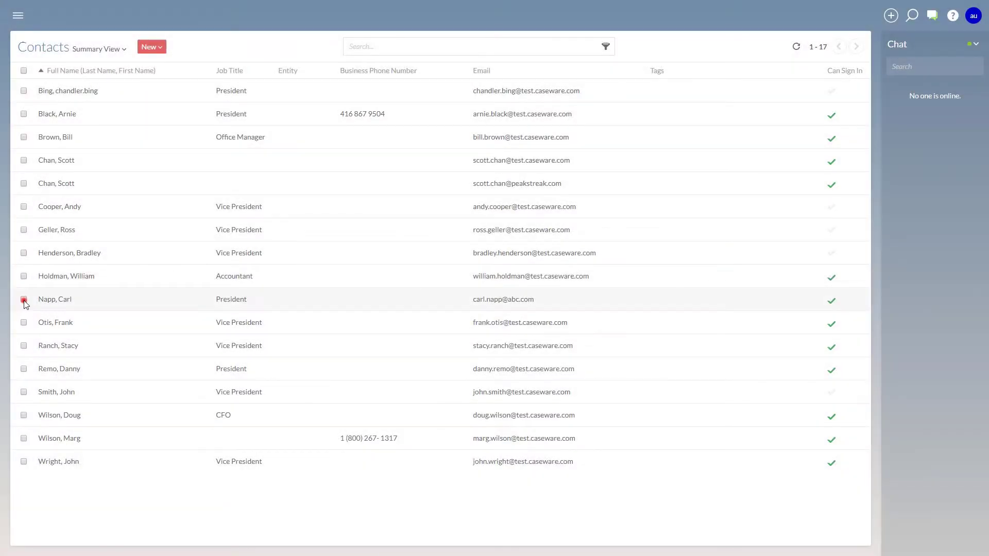
click(24, 300)
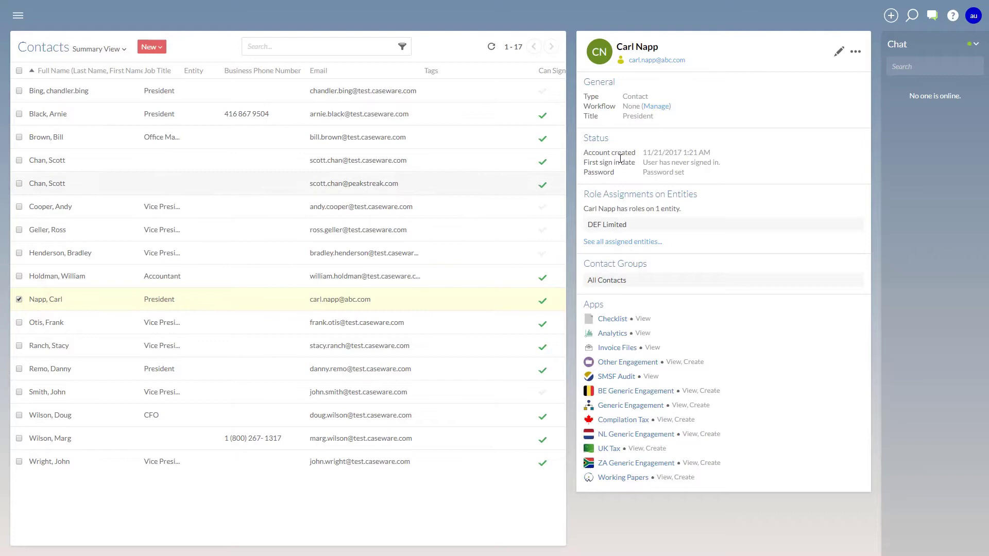
Step: Use Create as a Client on the selected contact and save it as client entity 1105
click(855, 53)
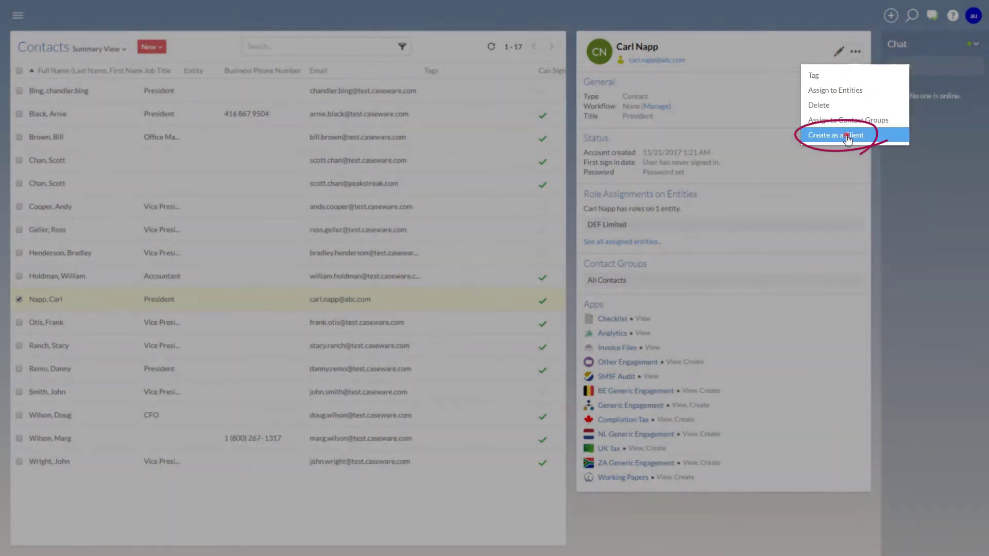
click(847, 136)
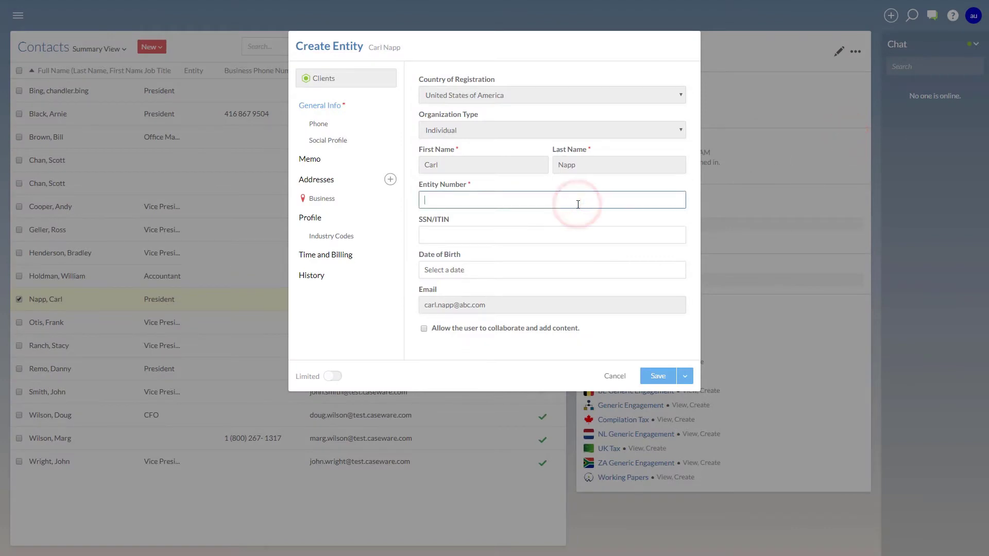
click(662, 377)
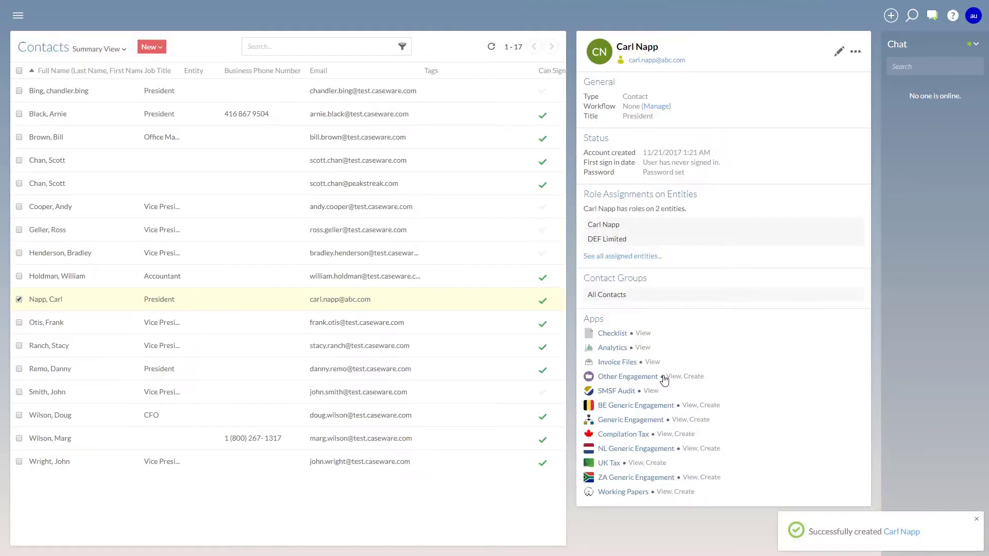
Step: Start a new Canadian CCPC client named 'Niagara Grape Growers' with entity number 1106
click(902, 533)
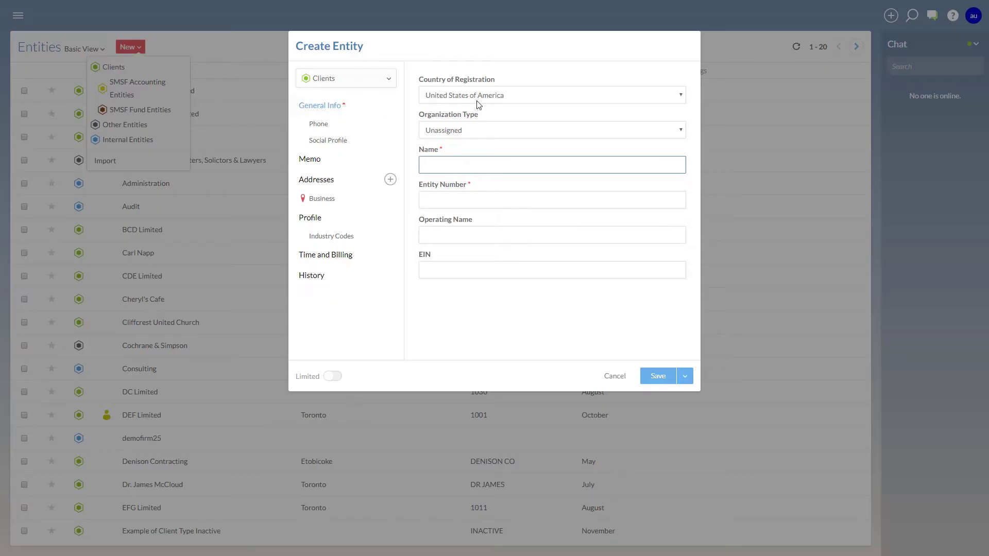
click(477, 101)
scroll(456, 120, up, 10)
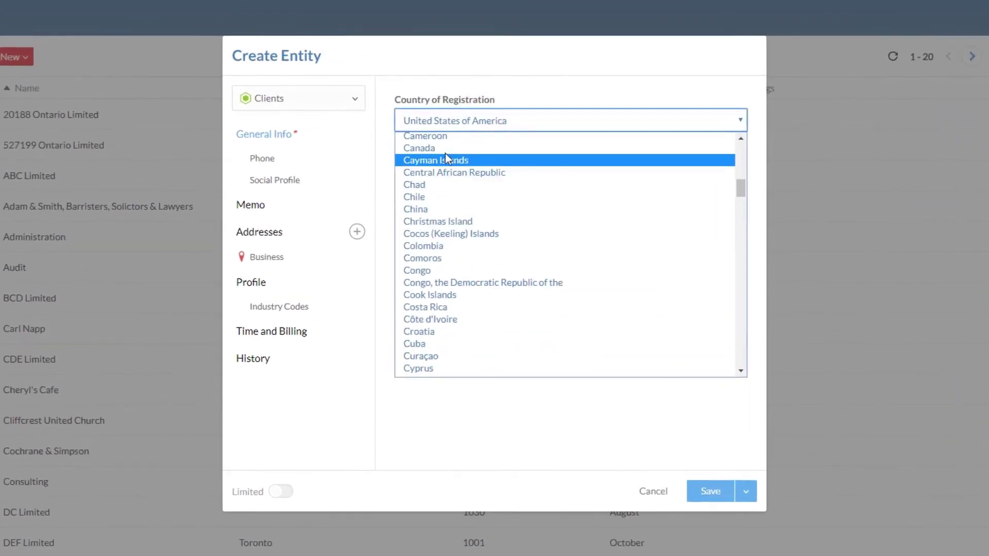
click(427, 149)
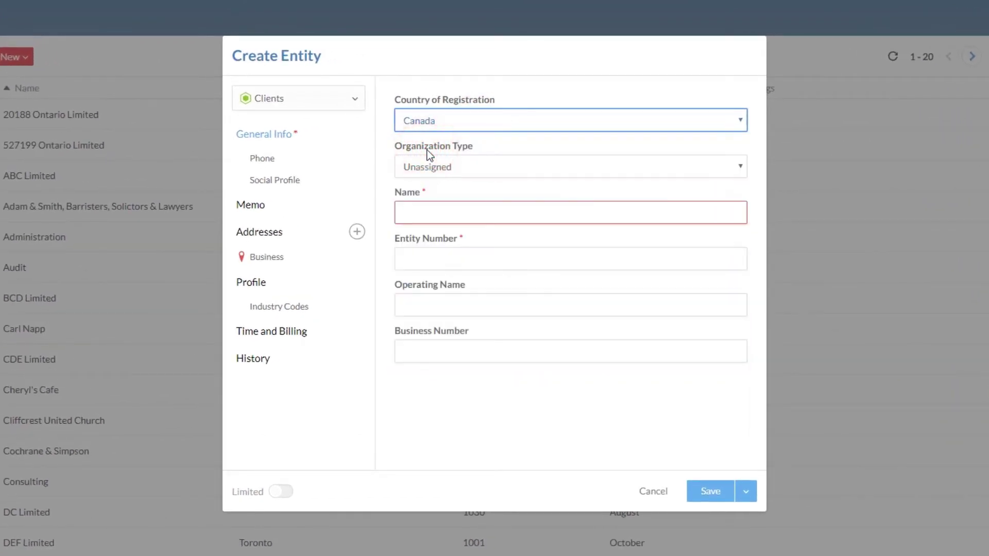
click(441, 161)
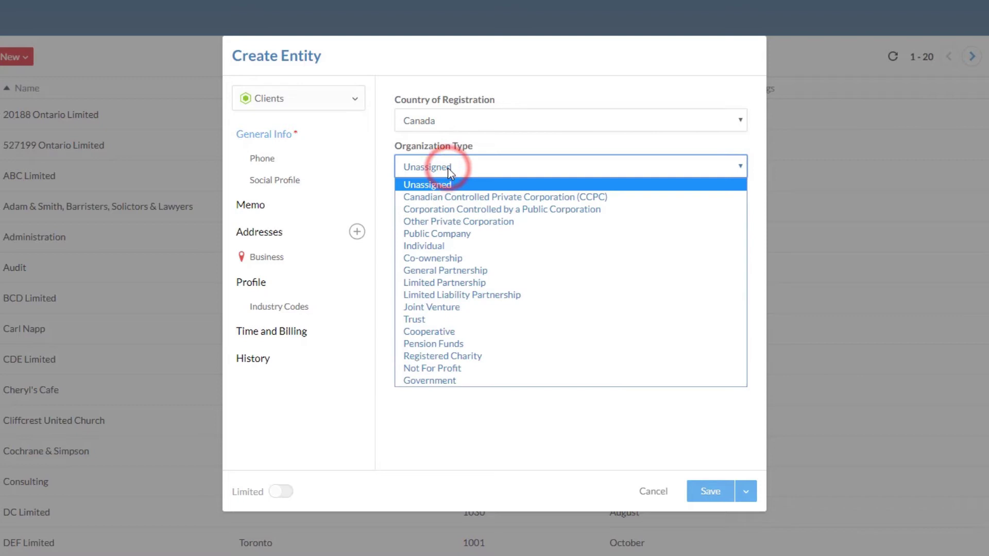
click(456, 198)
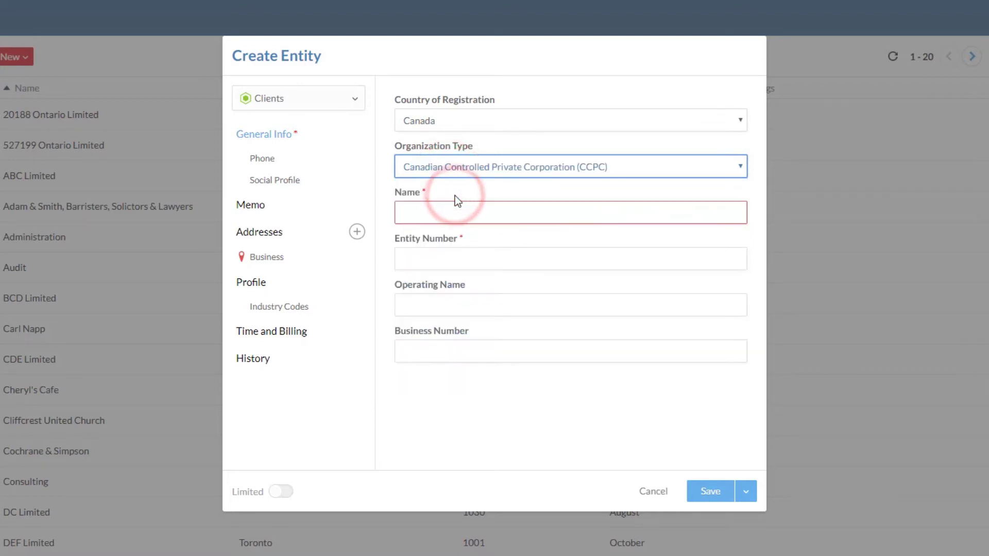
click(455, 212)
text(Niagara Grape Growers)
click(444, 258)
text(1106)
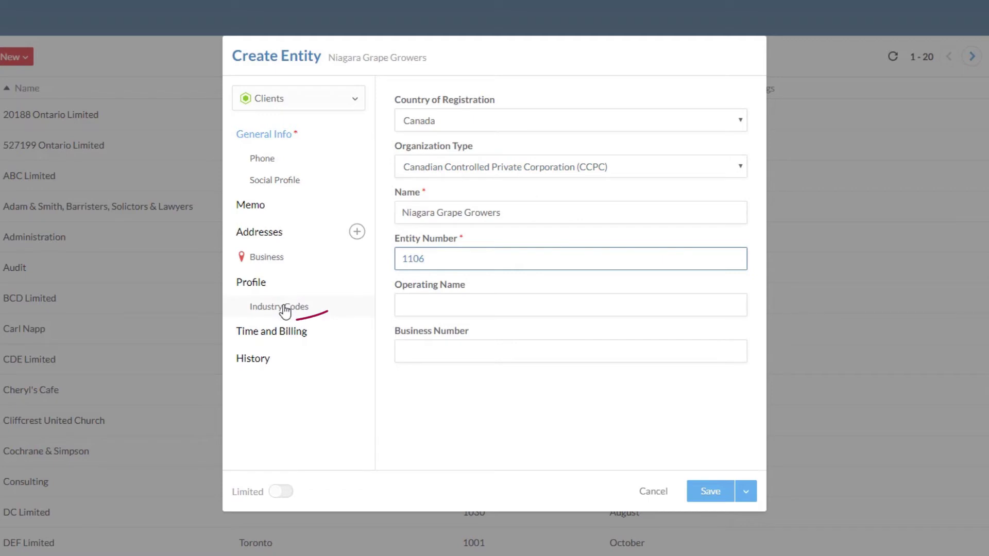
Step: Set the primary industry code to 31213 Wineries under NAICS Canada 2017 and save the client
click(285, 311)
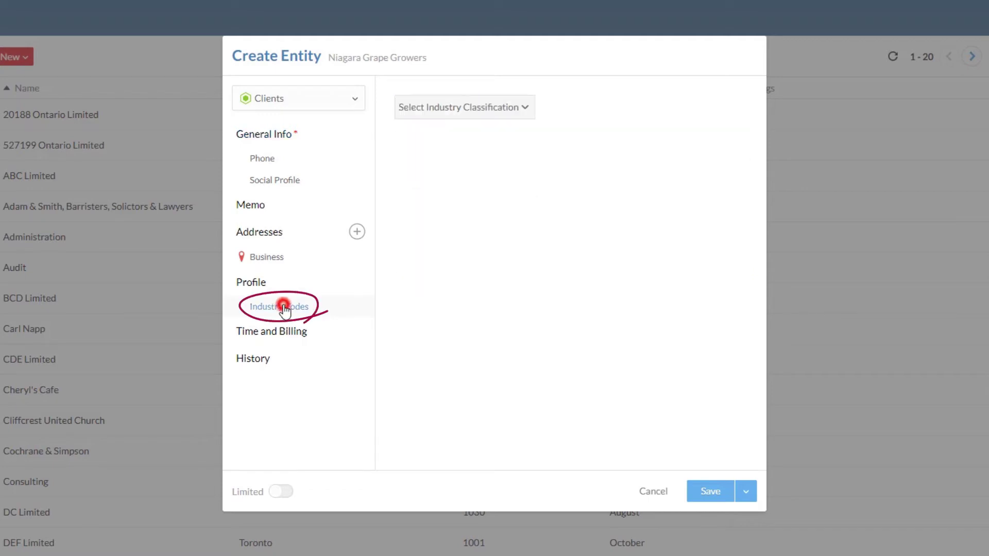
click(515, 110)
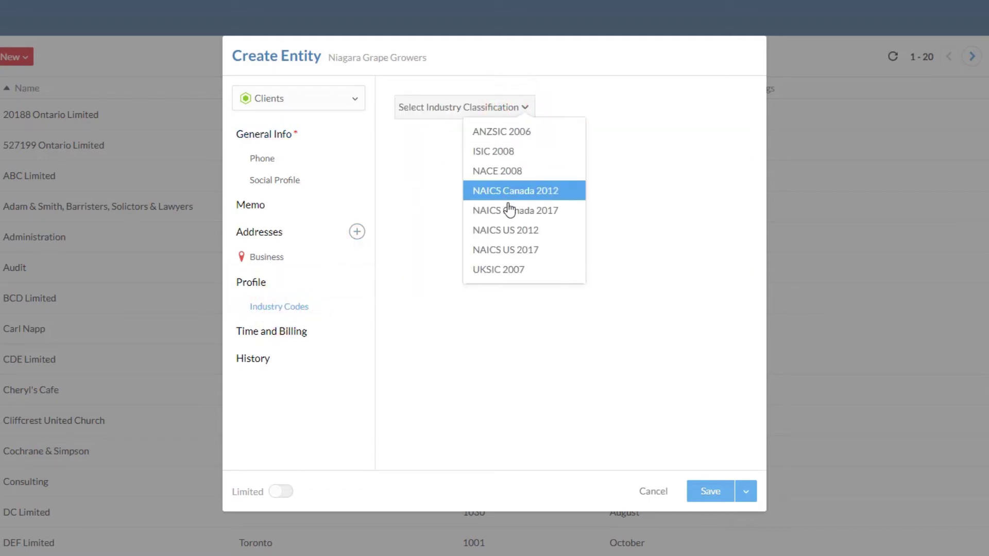
click(509, 210)
click(510, 137)
text(wine)
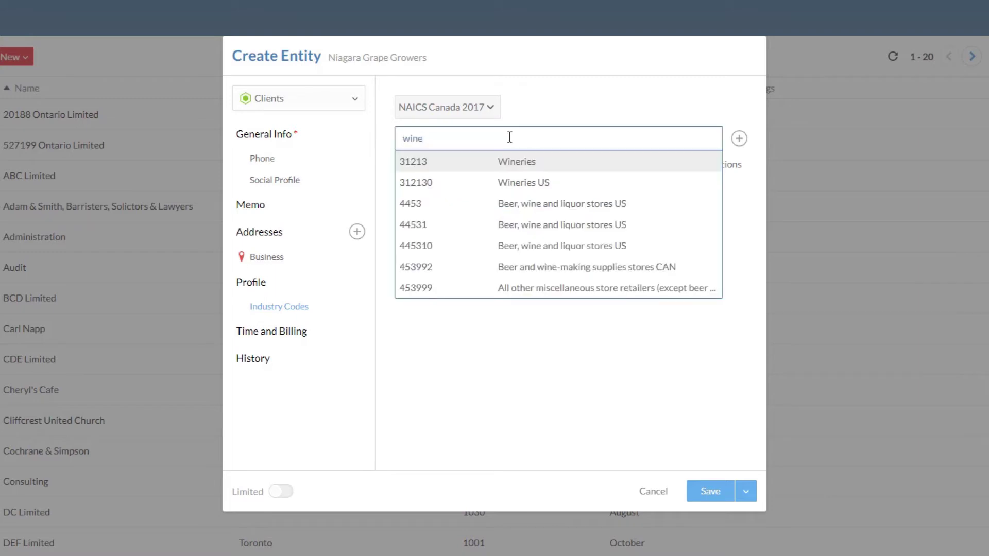
click(506, 164)
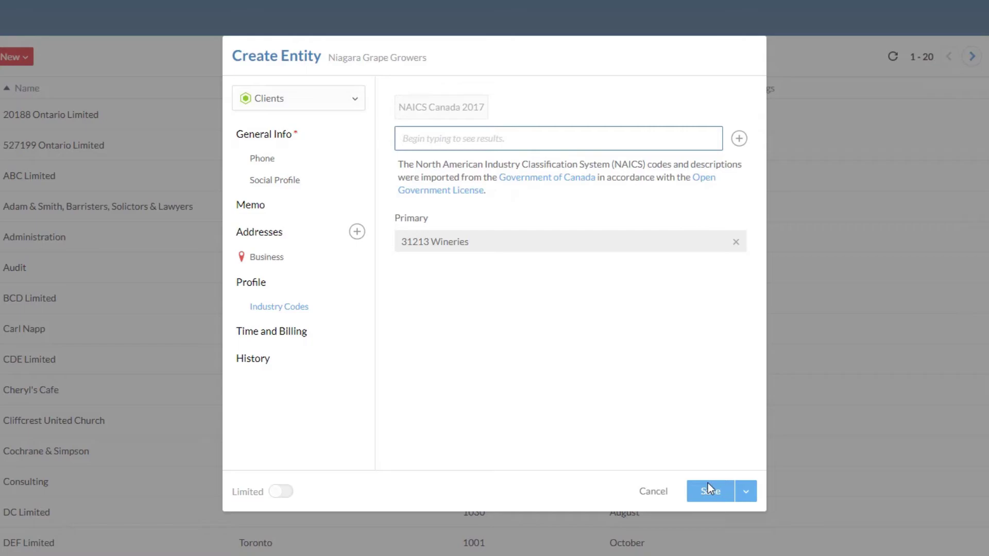
click(715, 495)
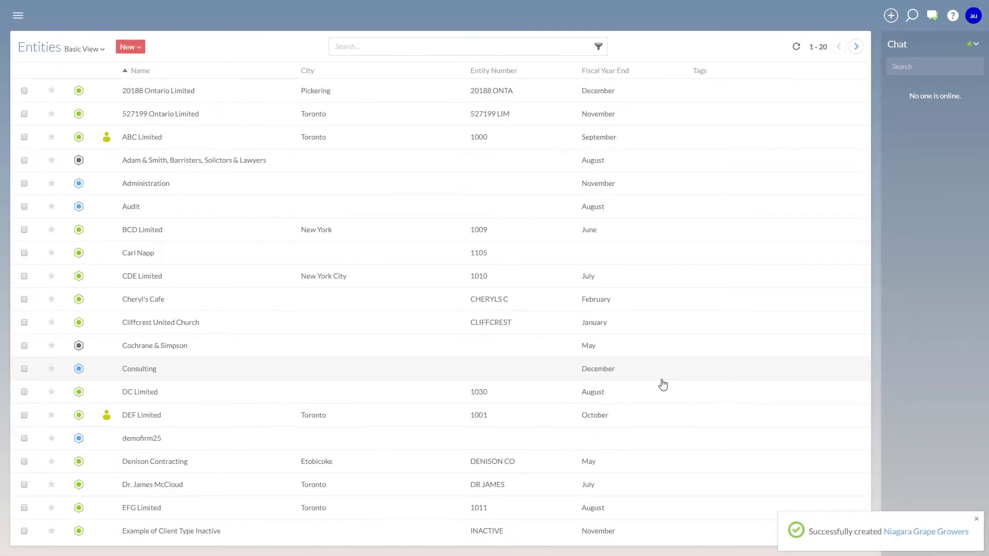
Step: Set a new client's country of registration to South Africa and list its organization types
click(906, 534)
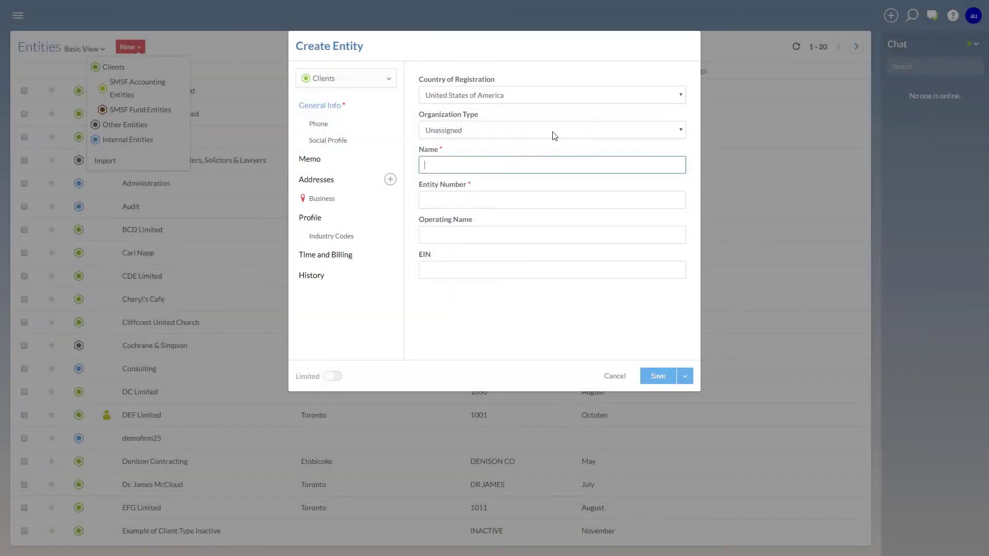
click(554, 132)
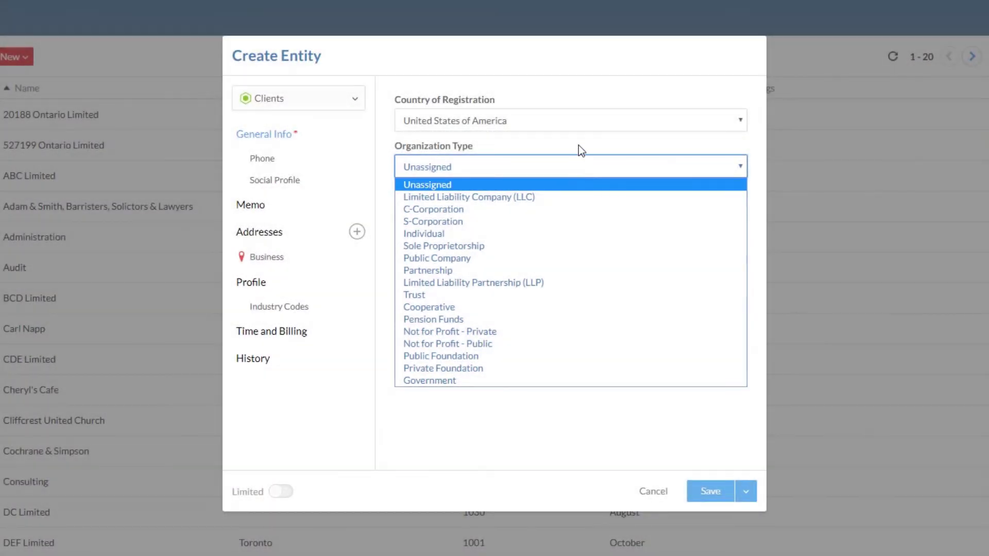
click(583, 119)
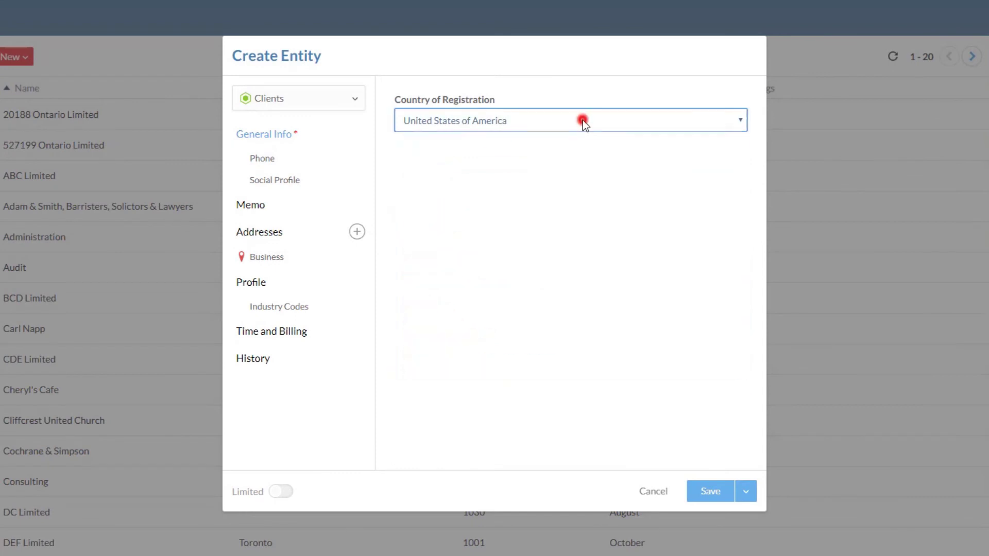
scroll(600, 243, up, 4)
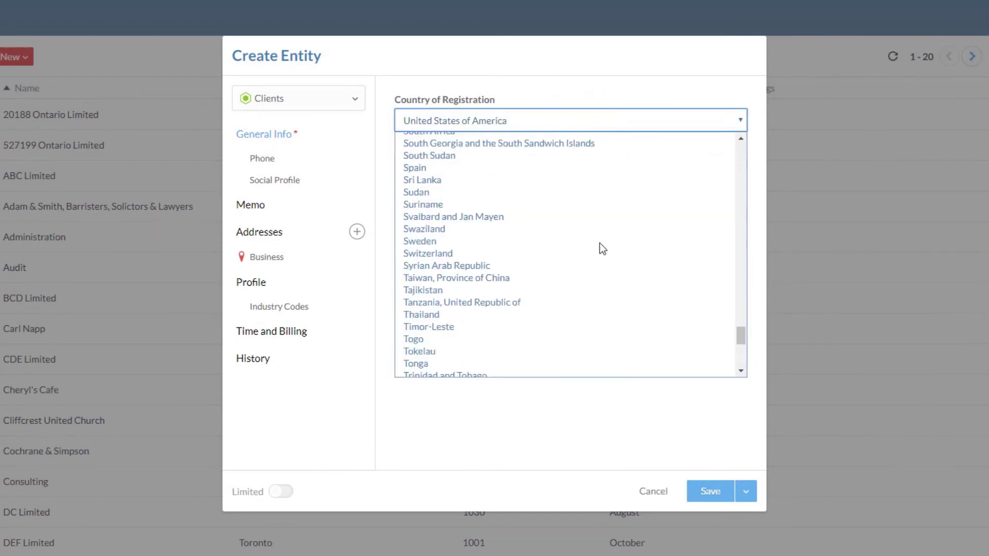
scroll(599, 244, up, 3)
click(499, 263)
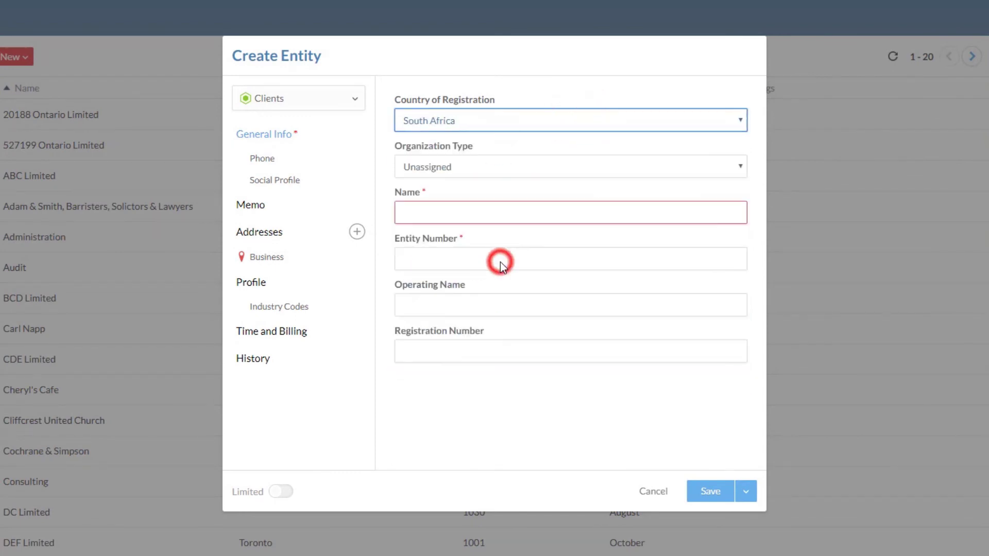
click(573, 165)
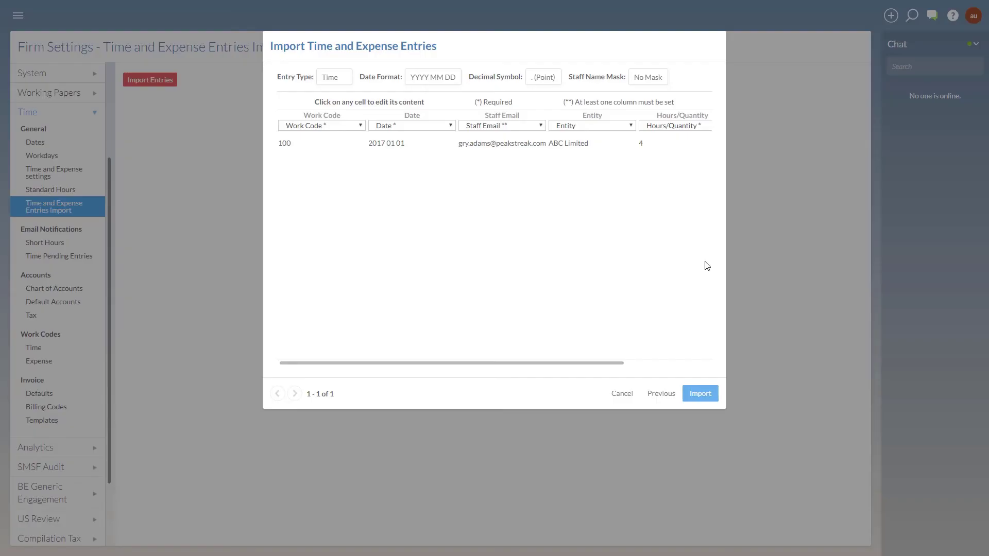
Step: Correct the misspelled staff email and import the 4-hour ABC Limited time entry
click(466, 143)
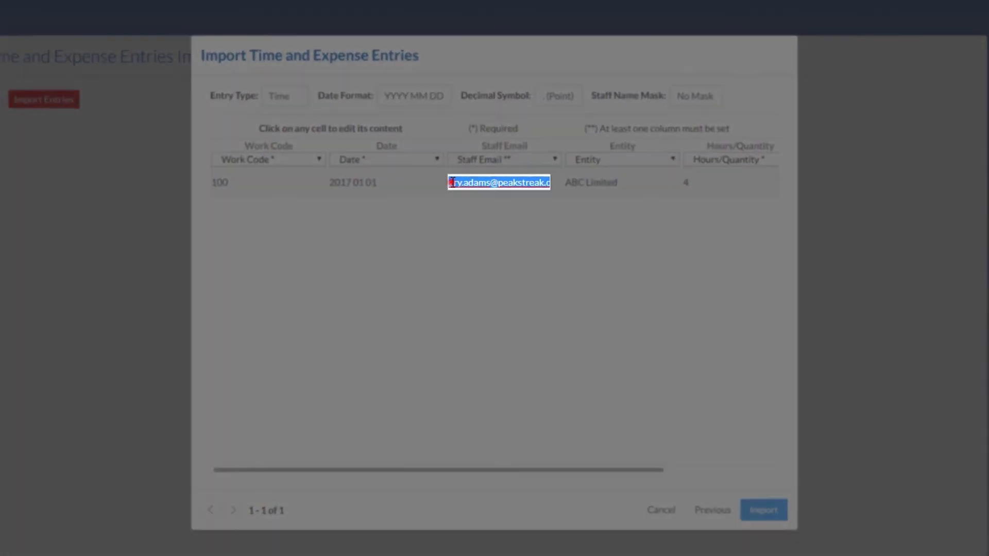
click(459, 169)
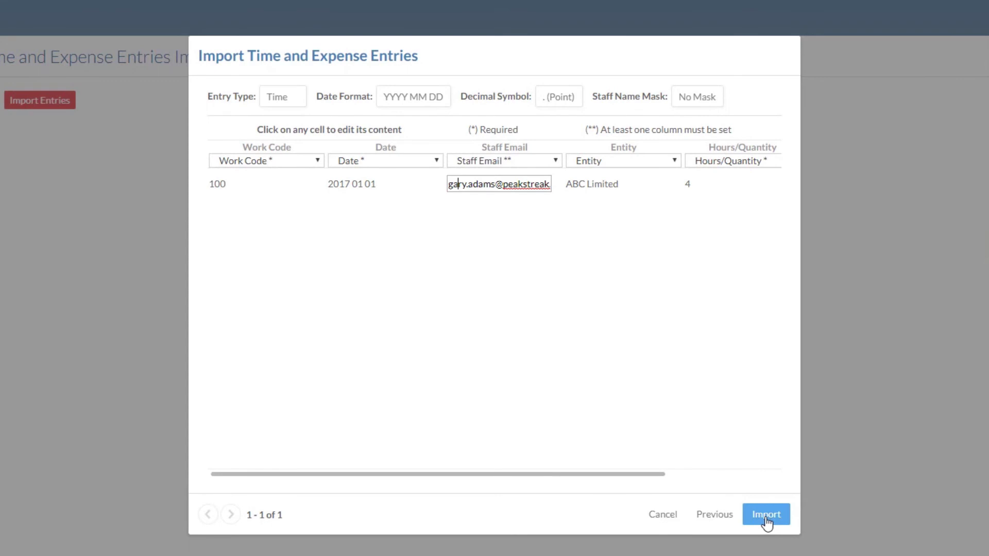
click(766, 518)
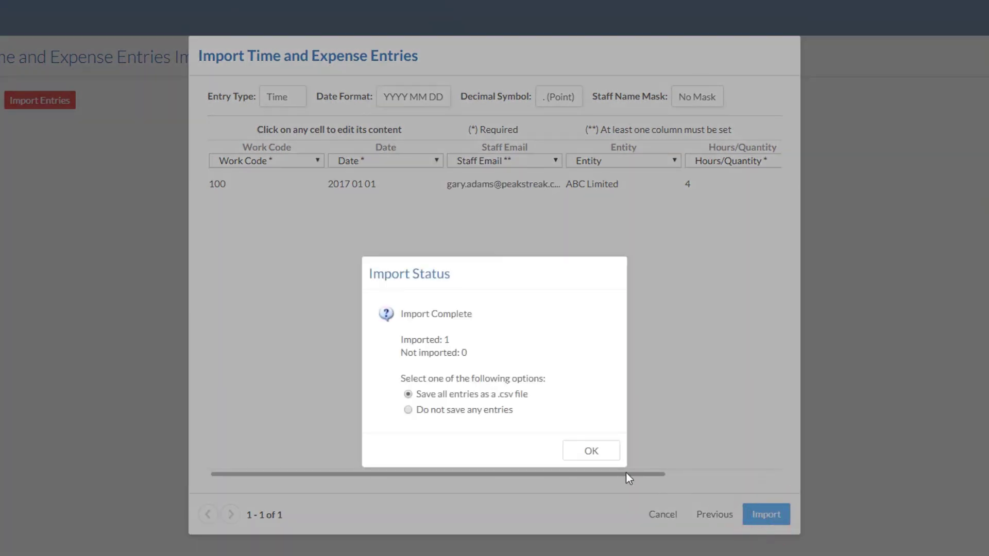